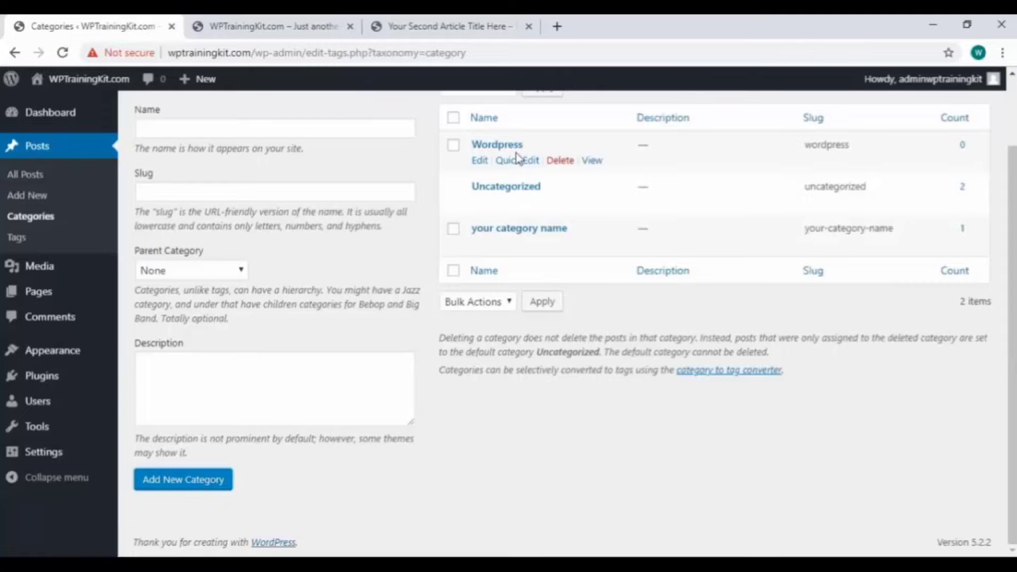
- Add a category named Tutorial with Wordpress as its parent category
left_click(295, 129)
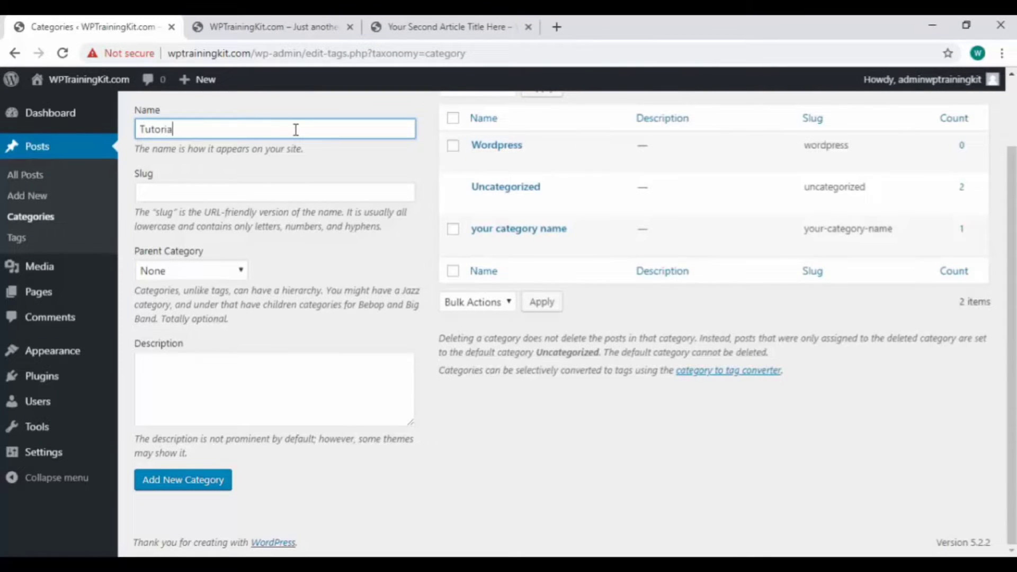
left_click(242, 272)
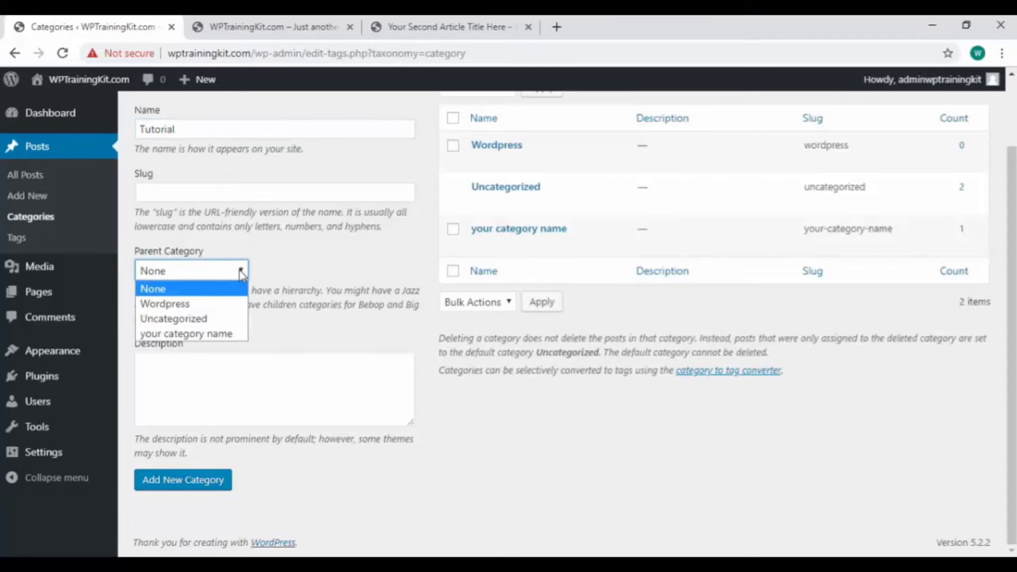
left_click(213, 309)
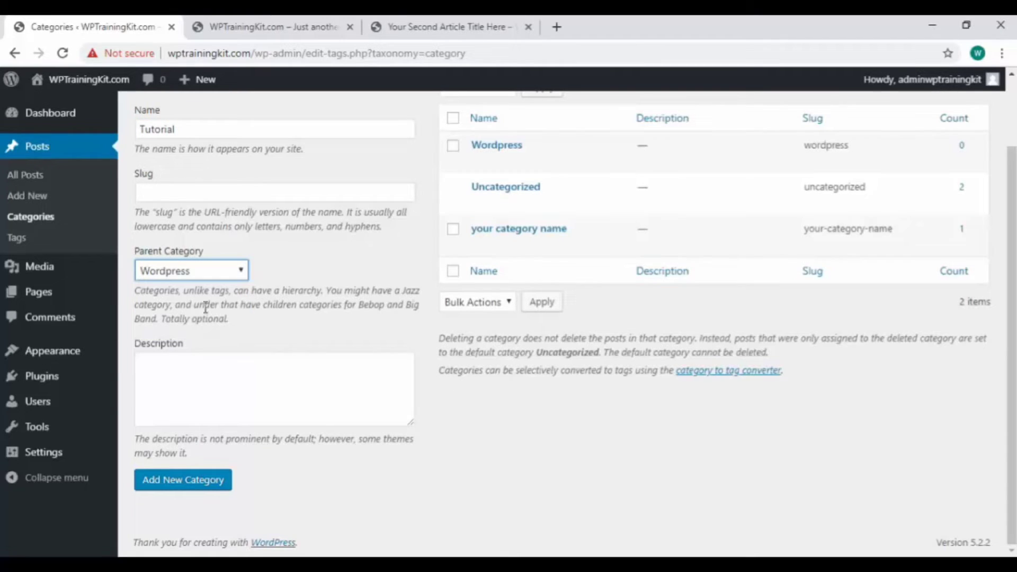
left_click(212, 487)
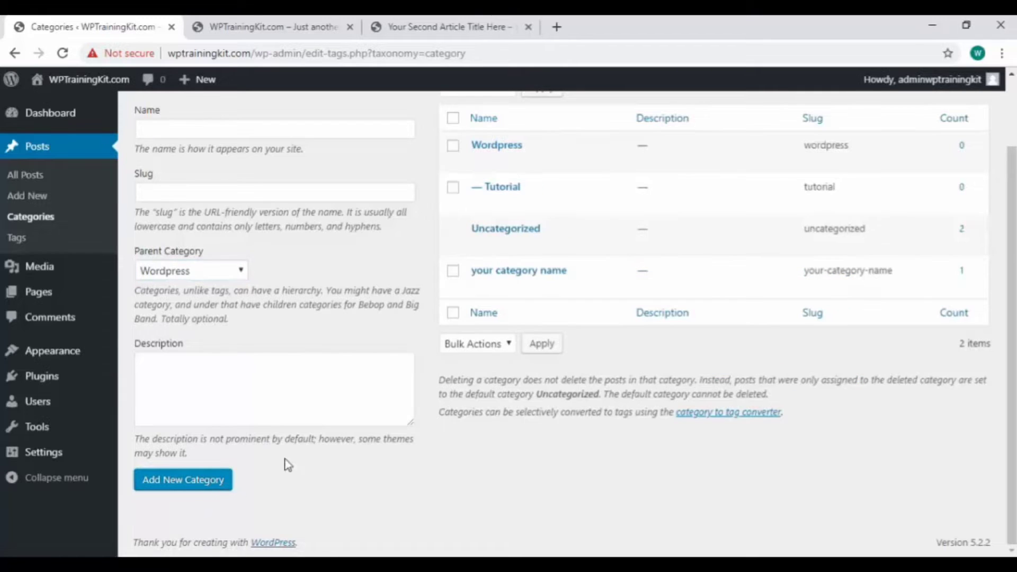
- Open the post "Your Second Article Title Here" for full editing from the list of all posts
mouse_move(508, 200)
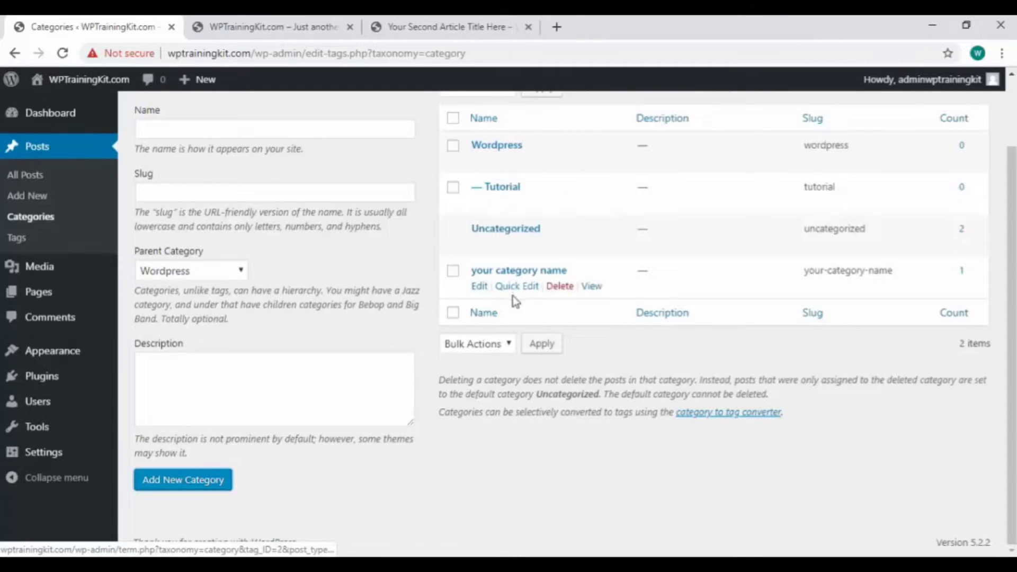
scroll(513, 296, "up", 2)
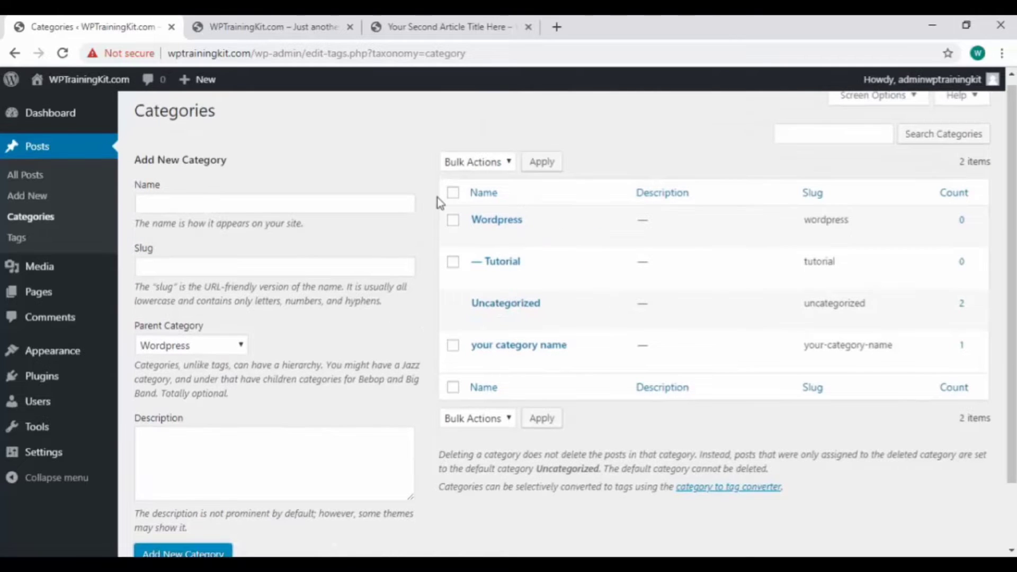
left_click(76, 183)
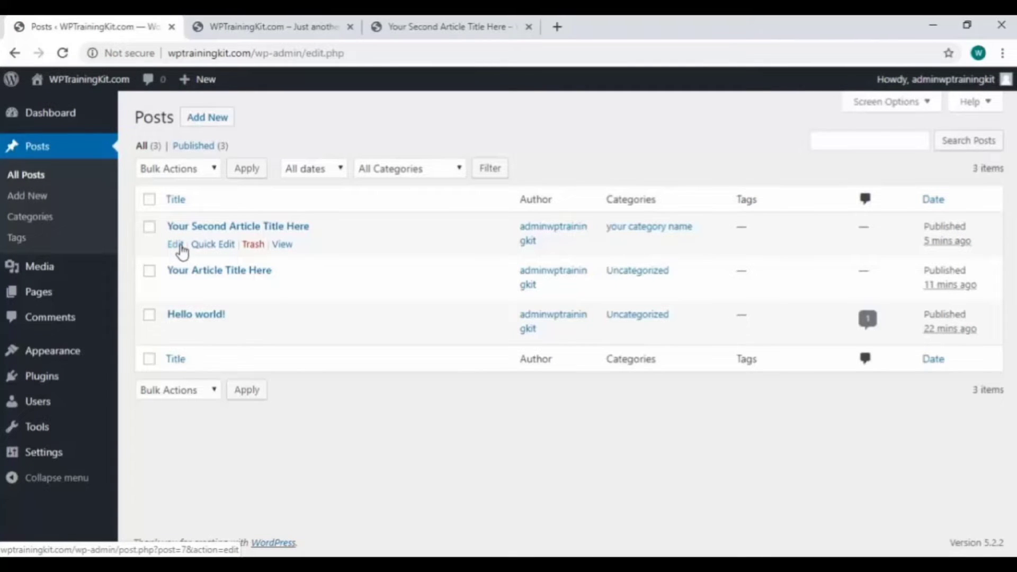
left_click(177, 245)
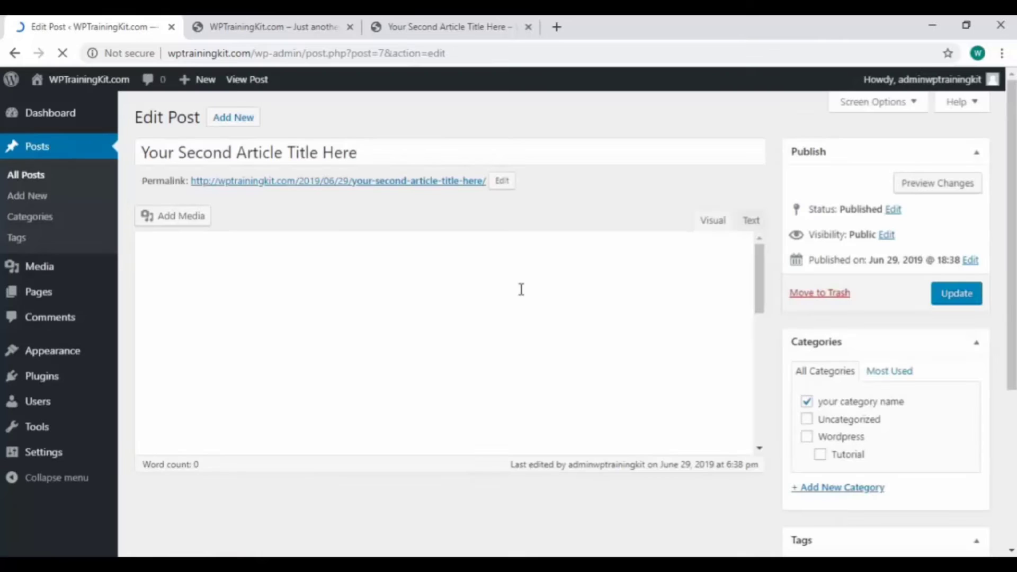
- Replace the post's category "your category name" with Wordpress only and update the post
scroll(852, 363, "down", 1)
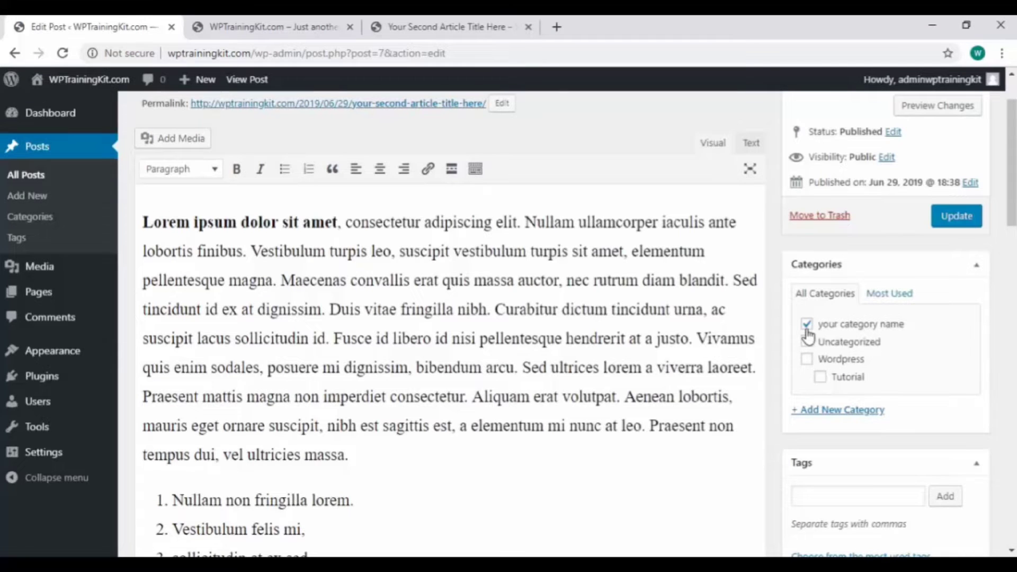
left_click(806, 326)
left_click(806, 359)
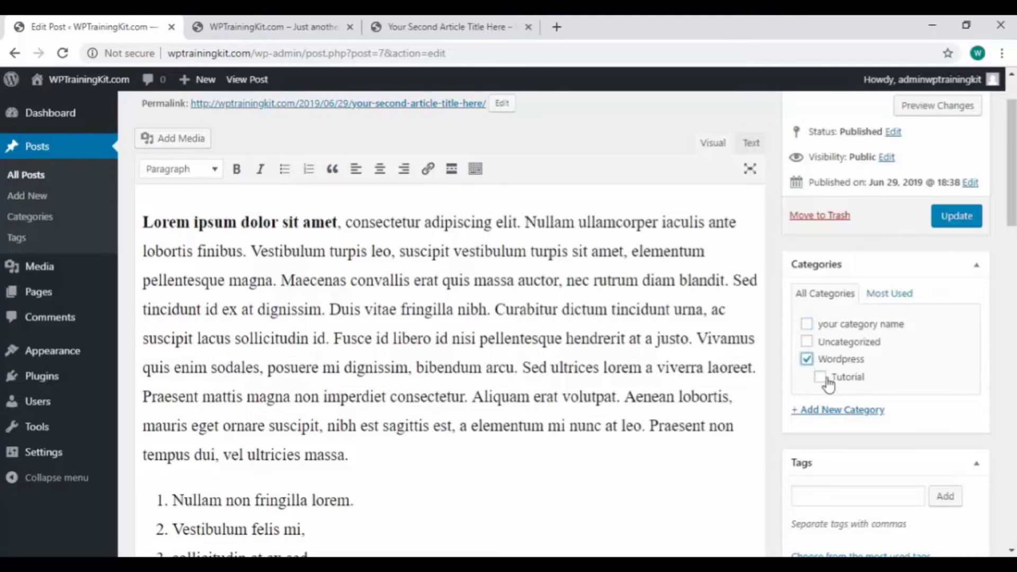
left_click(820, 377)
left_click(821, 379)
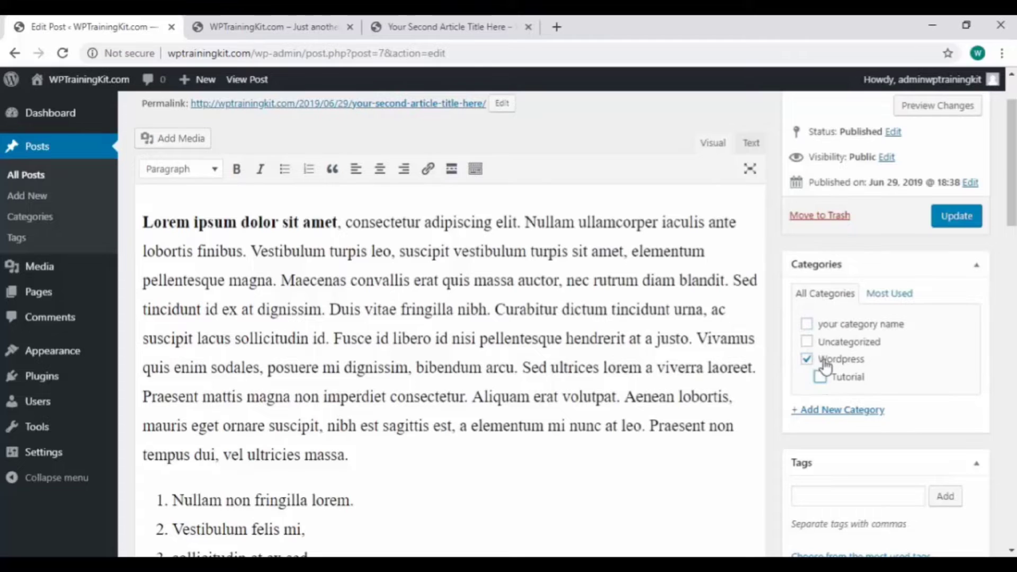
left_click(957, 217)
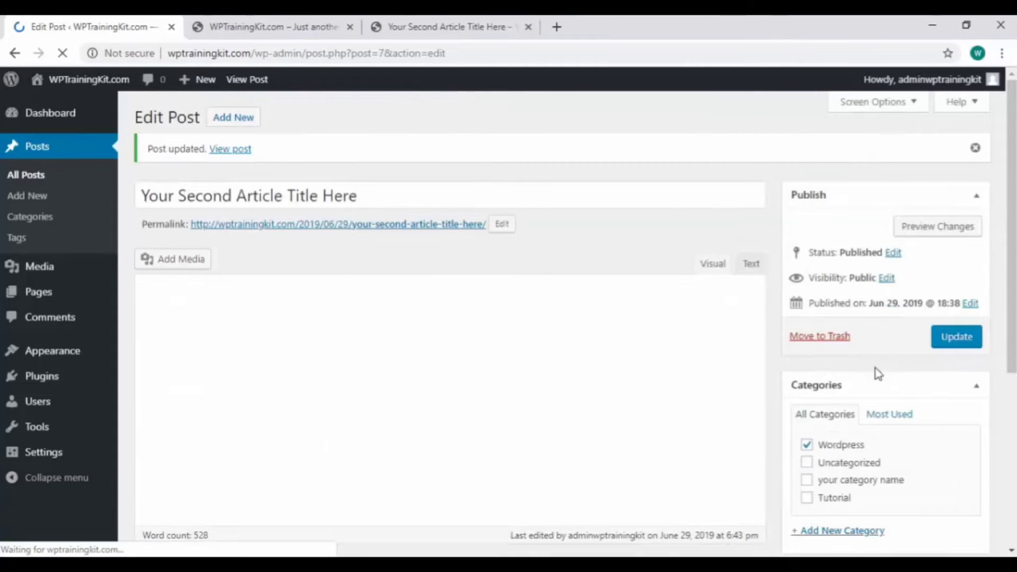
- Add a new top-level category named Tips from within the post, unassign Wordpress and update the post
scroll(876, 370, "down", 3)
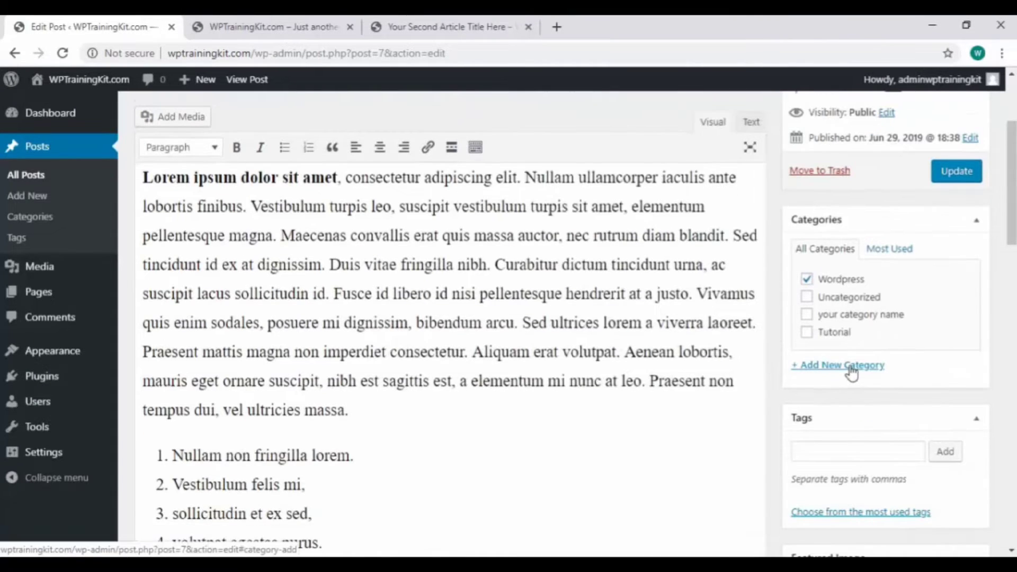
left_click(849, 369)
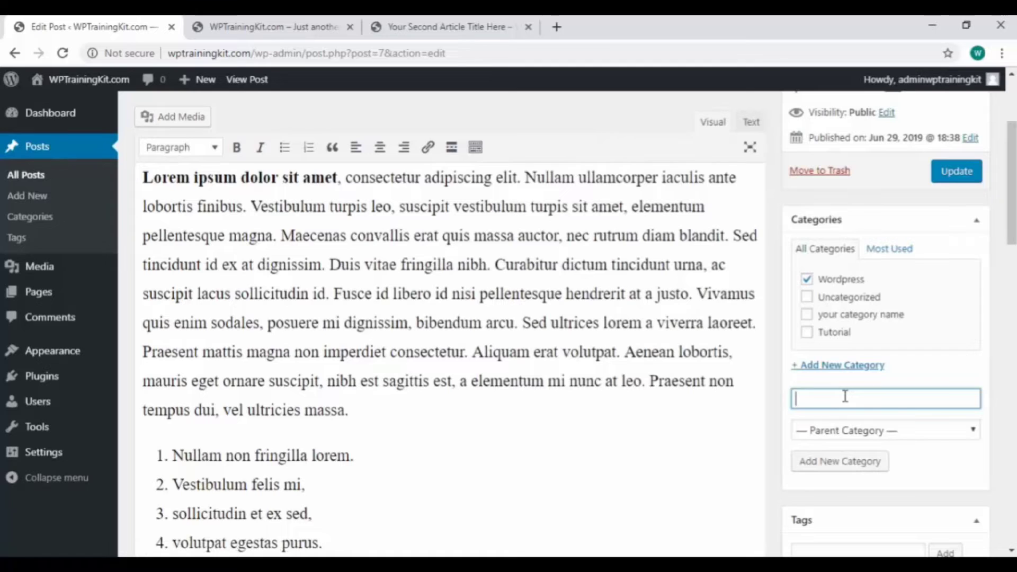
type("Tips")
left_click(862, 470)
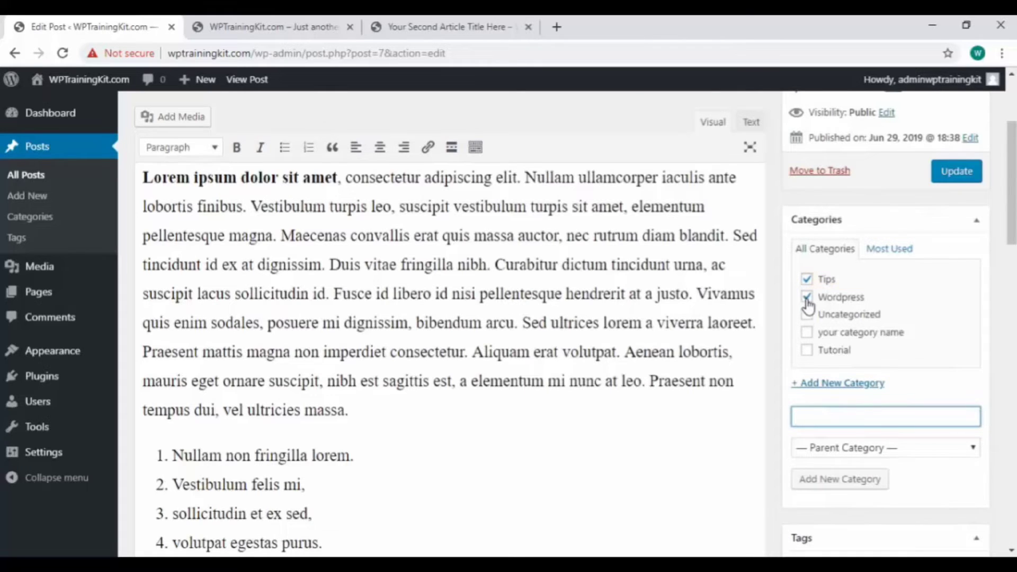
left_click(807, 297)
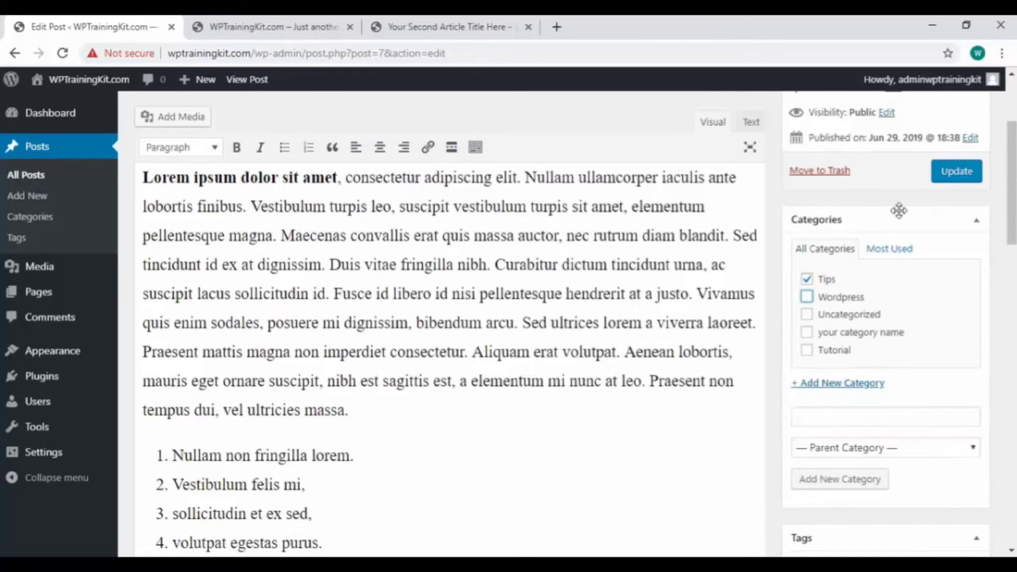
left_click(955, 175)
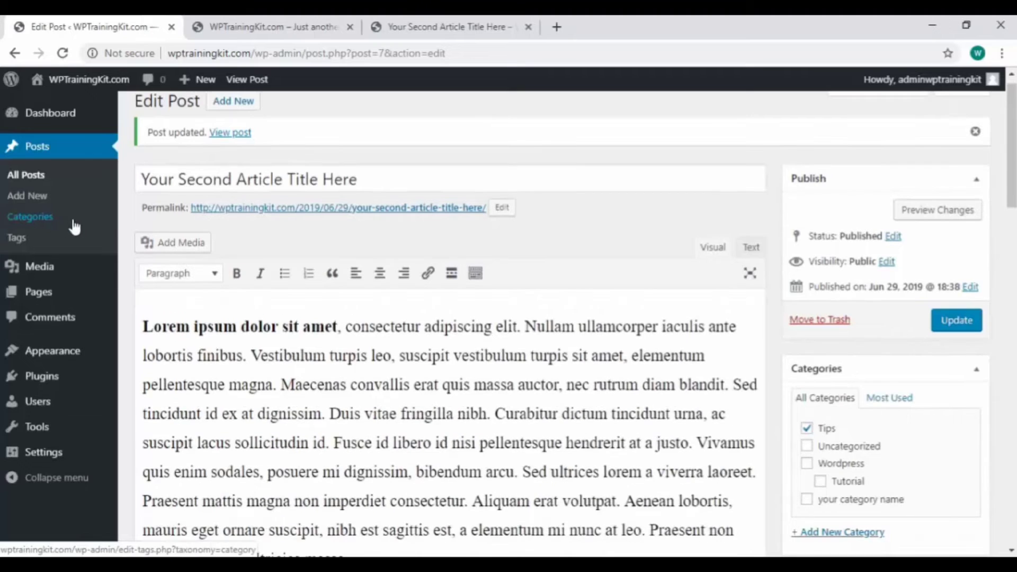
- Check the Tips category in the category list and the second article's category in the list of all posts
left_click(75, 227)
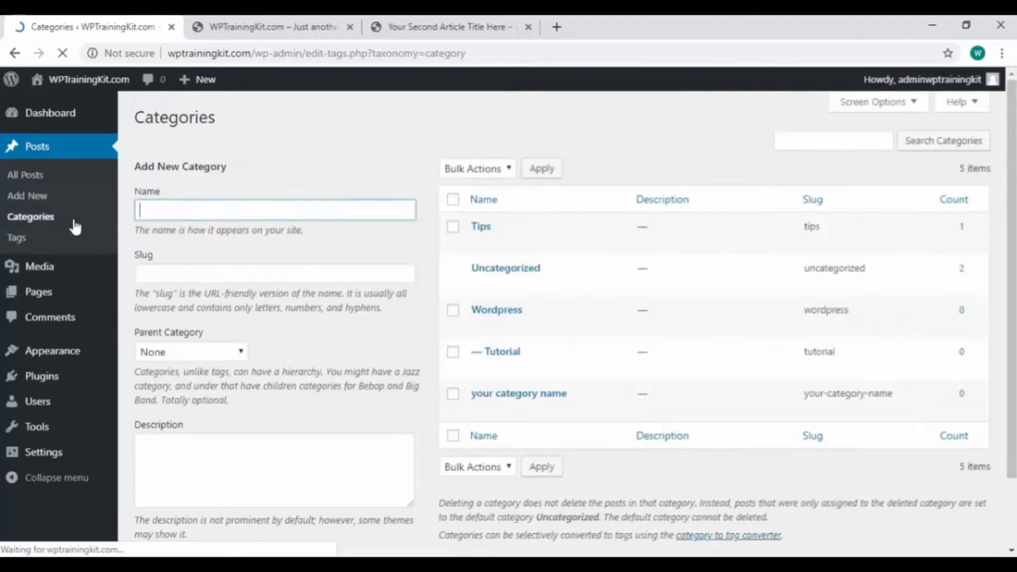
mouse_move(483, 229)
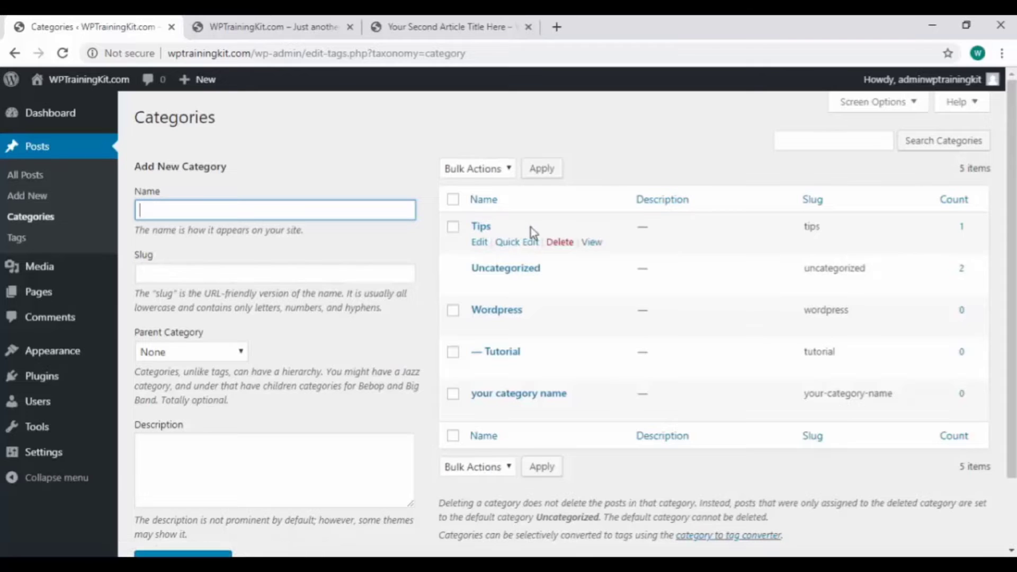
left_click(69, 180)
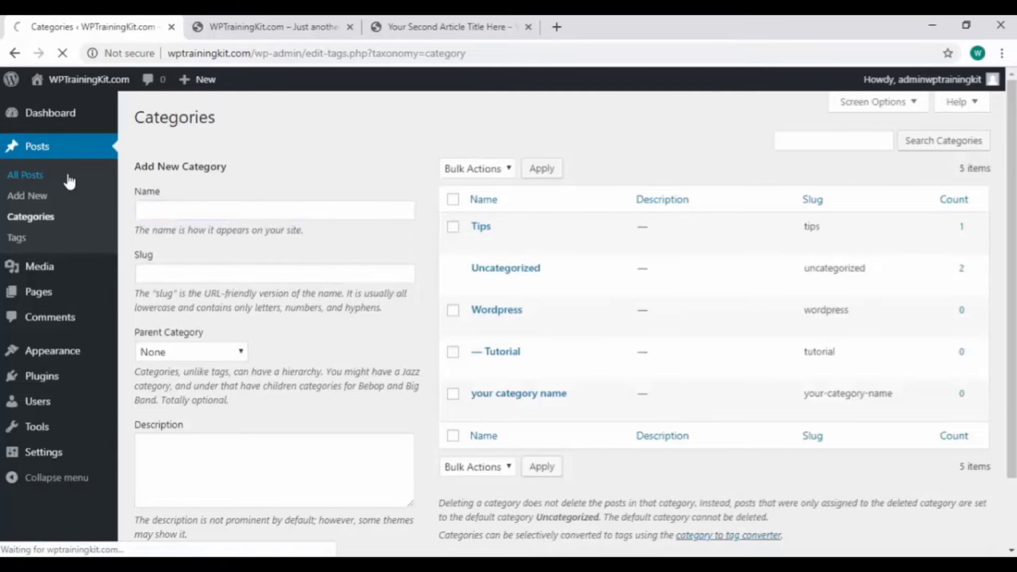
mouse_move(290, 249)
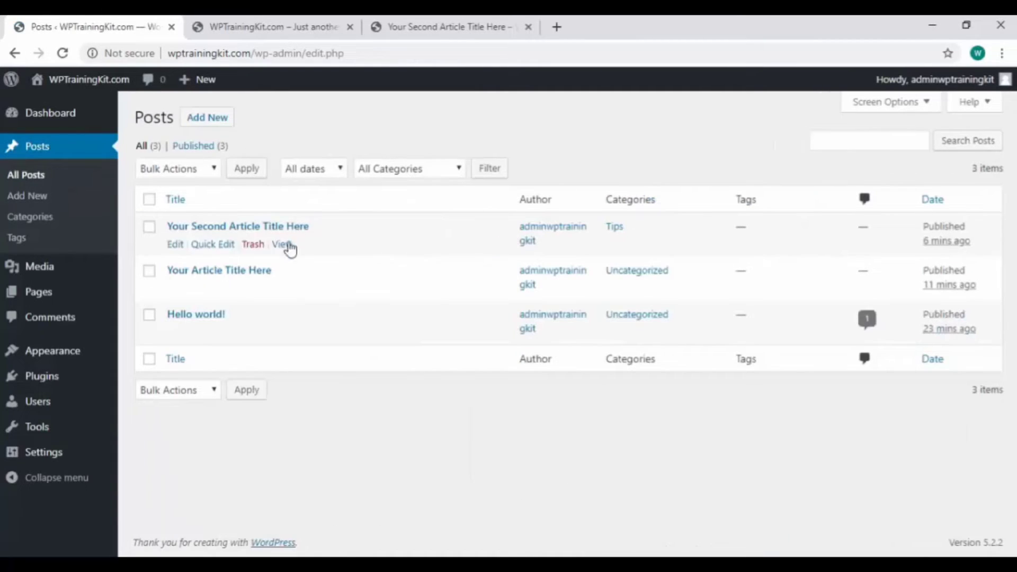
- Use Quick Edit on "Your Article Title Here" to replace the Uncategorized category with Wordpress, and save the change
mouse_move(251, 289)
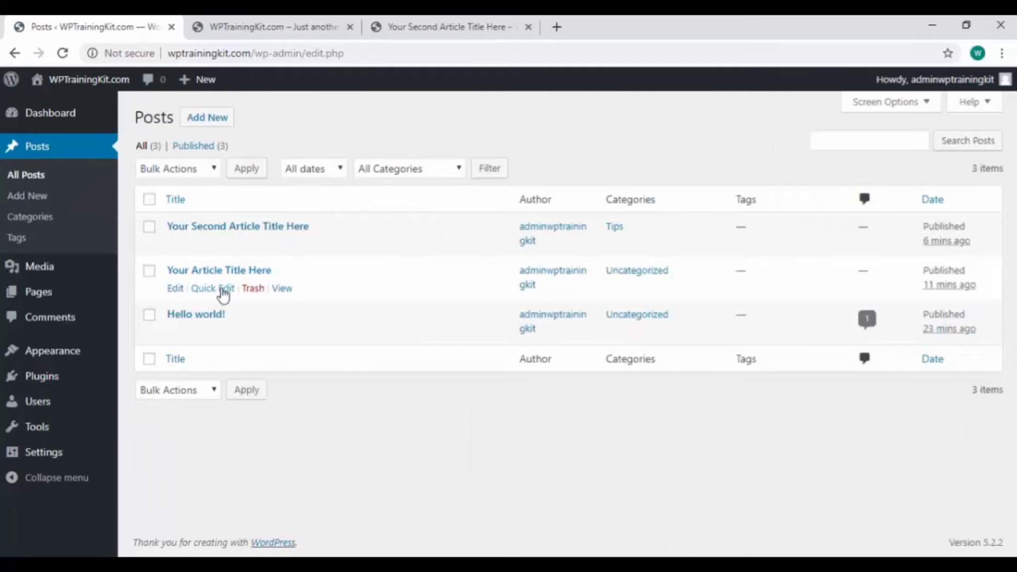
left_click(223, 291)
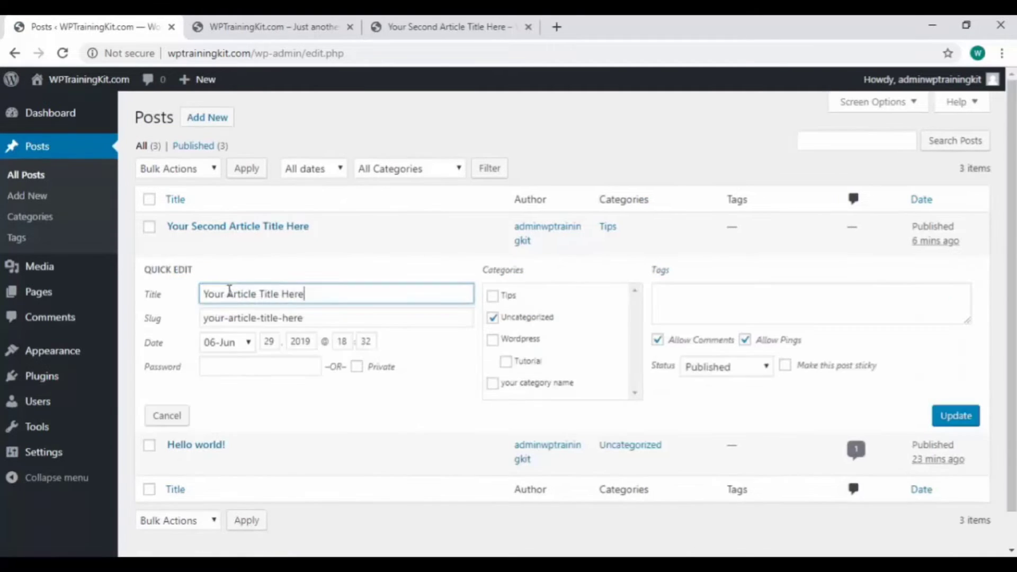
left_click(493, 317)
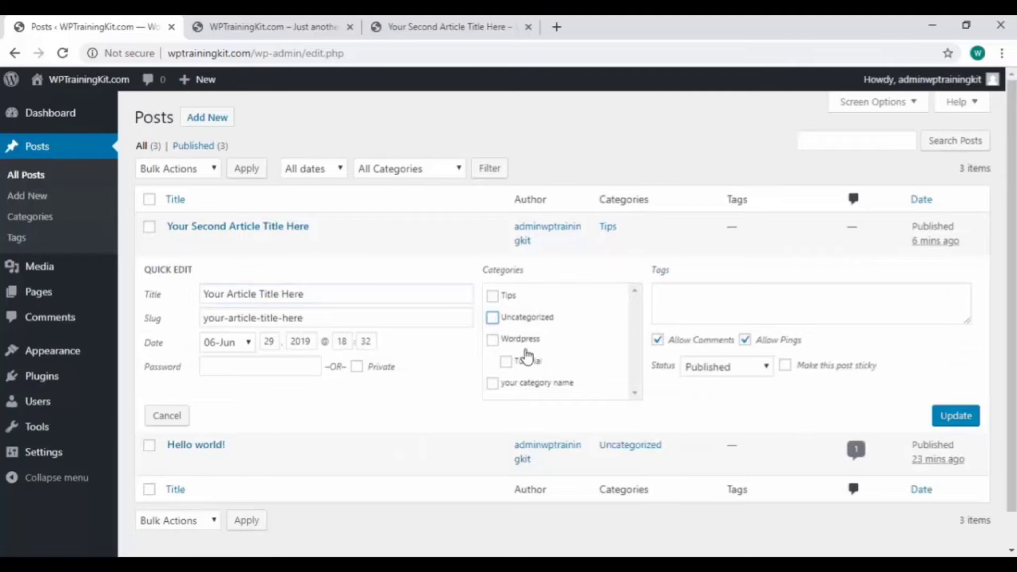
left_click(494, 341)
left_click(959, 417)
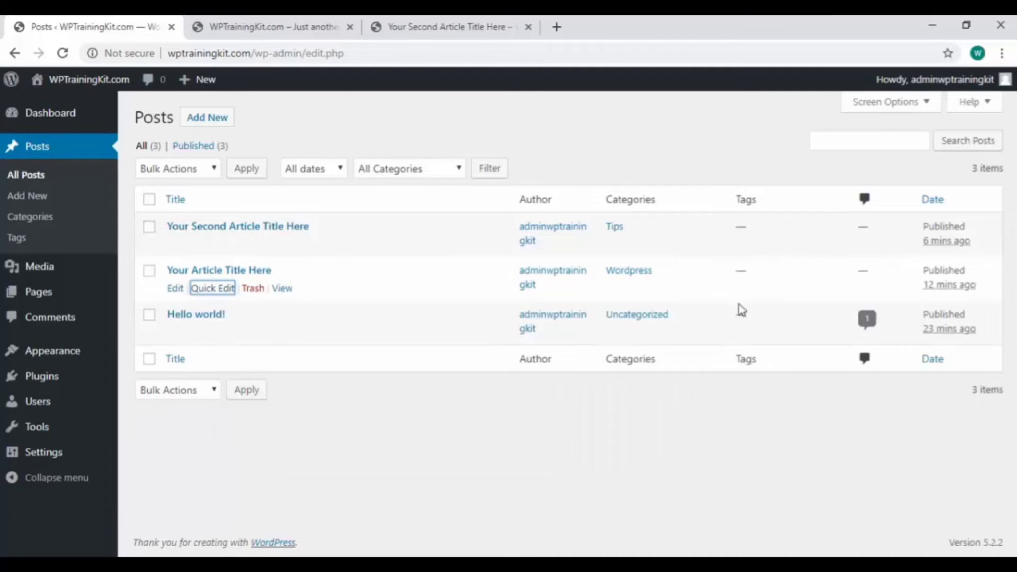
- Open "Your Article Title Here" in the full editor, add the tags wordpress, tutorial and training, and update the post
left_click(176, 287)
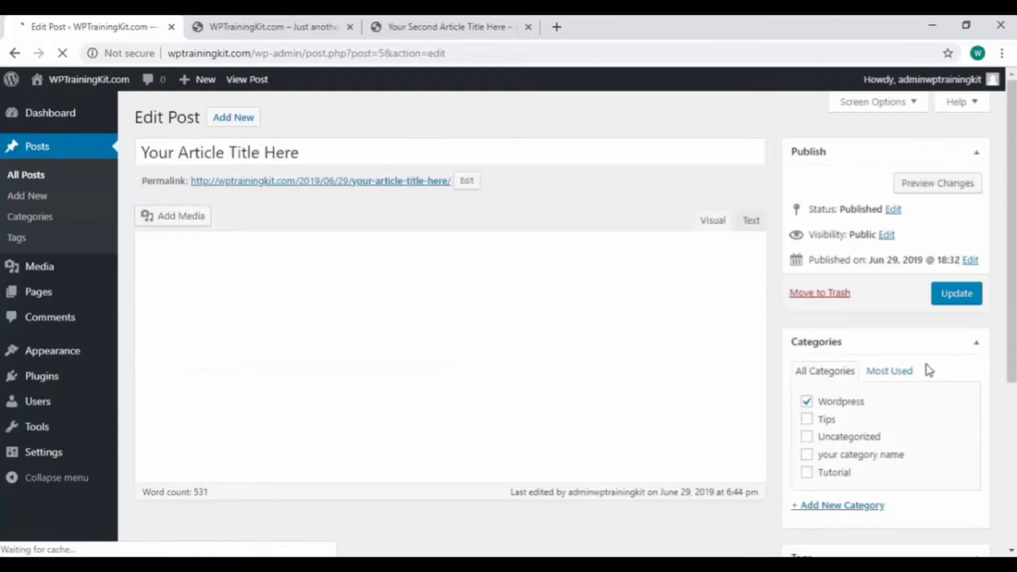
scroll(921, 367, "down", 4)
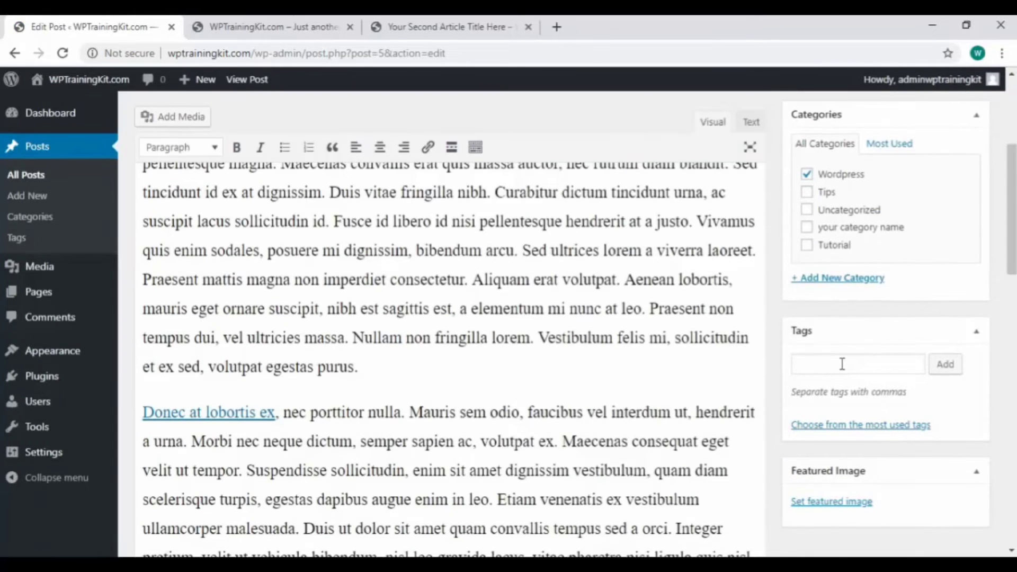
left_click(842, 363)
type("wordpress, tutorial, tr")
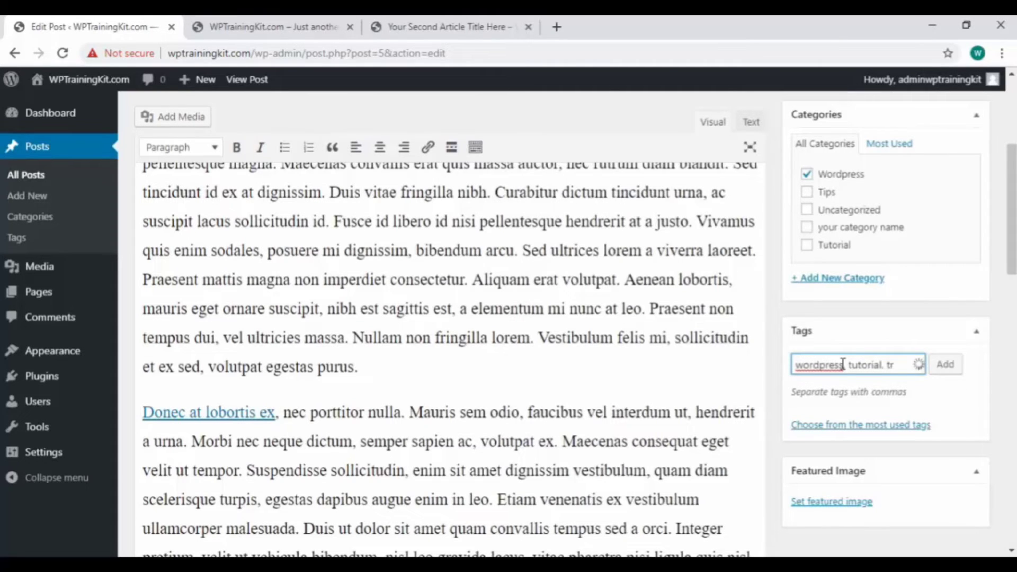
type("g")
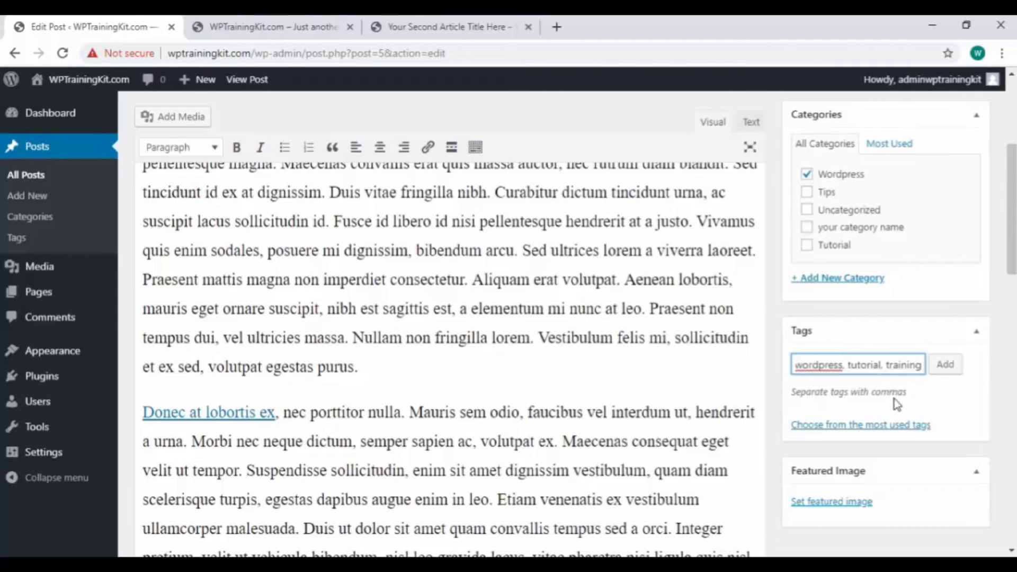
left_click(944, 365)
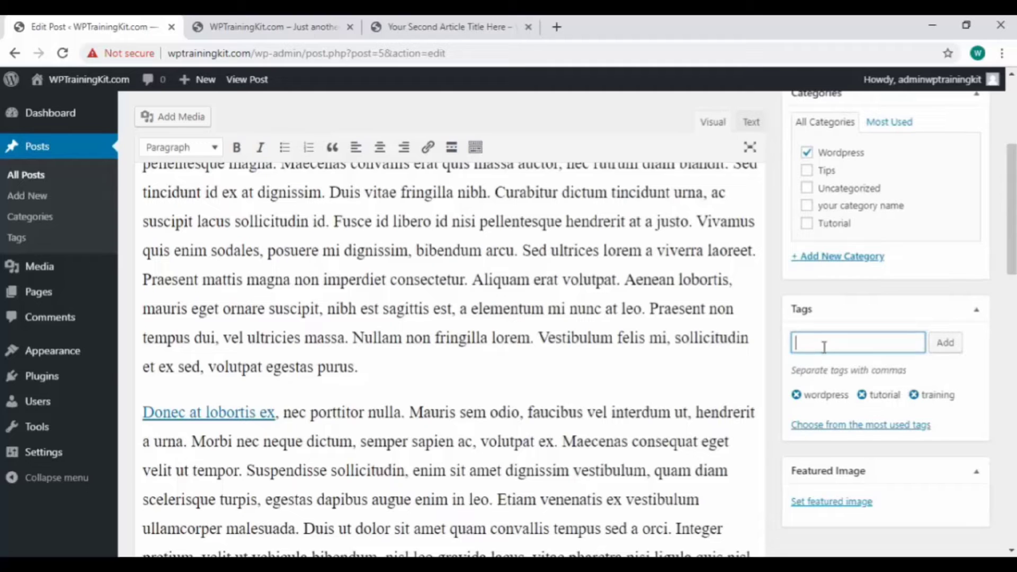
scroll(981, 384, "down", 3)
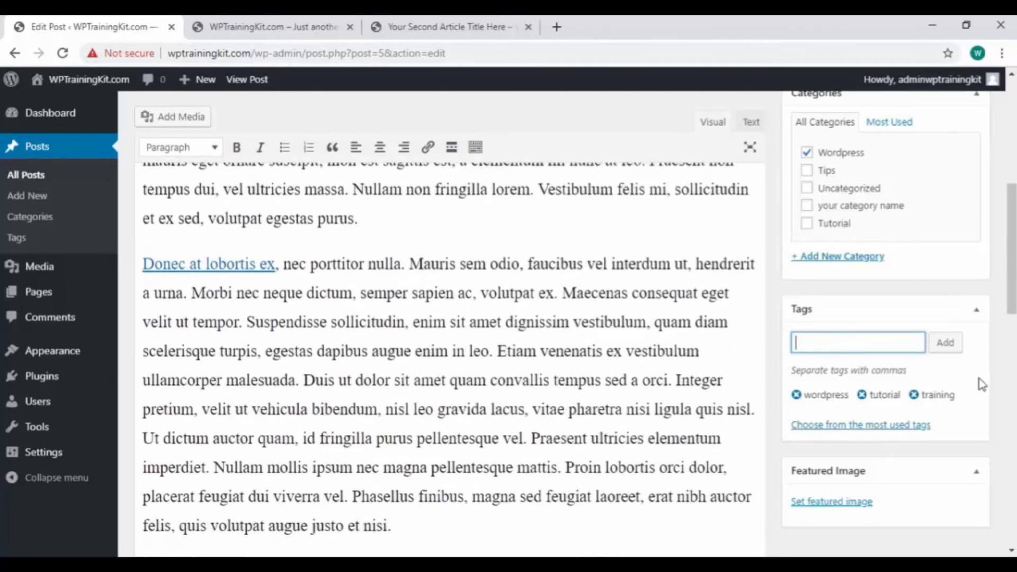
scroll(981, 384, "up", 8)
left_click(958, 267)
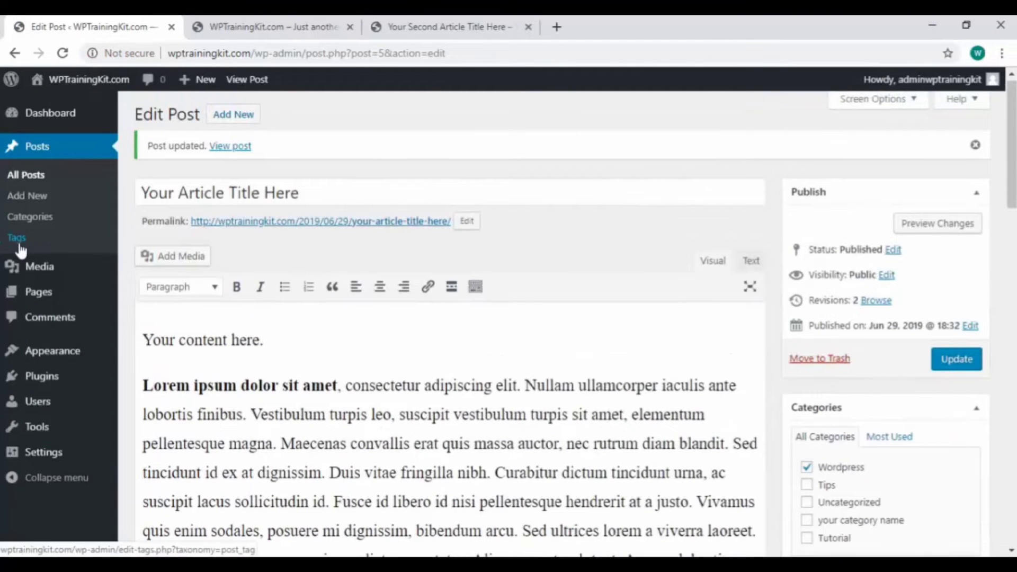
- Add a new tag named video on the site's tag management page
left_click(29, 241)
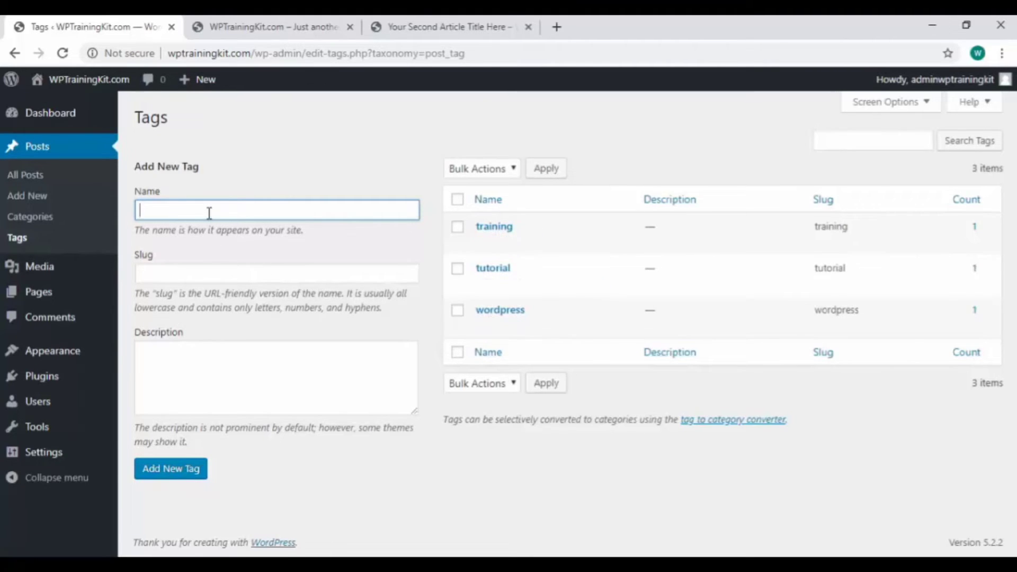
type("video")
left_click(192, 474)
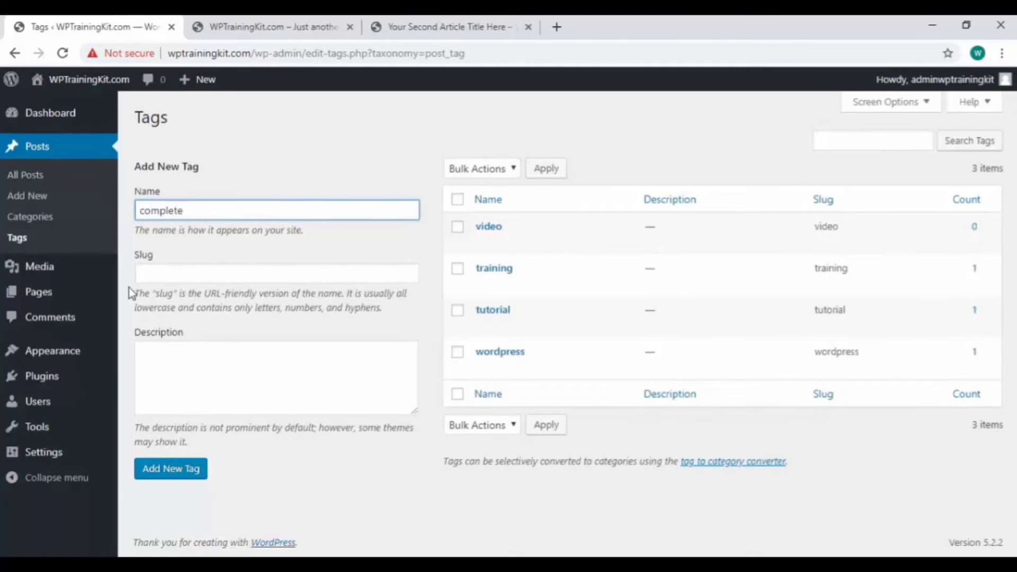
- Add a new tag named complete on the site's tag management page
left_click(198, 475)
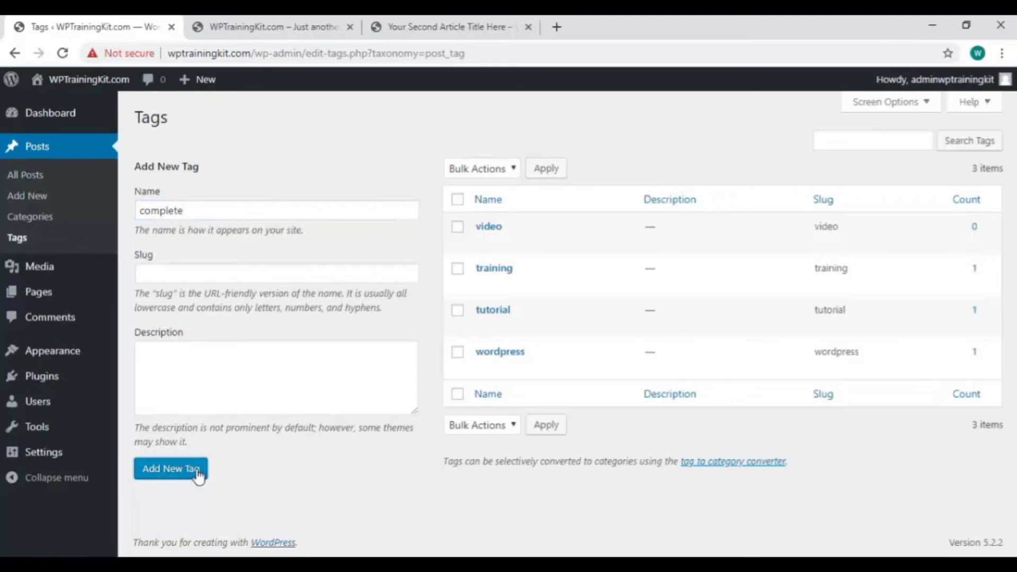
- Open "Your Second Article Title Here" in the full editor, add the existing tags complete, video and tutorial, and update the post
left_click(37, 179)
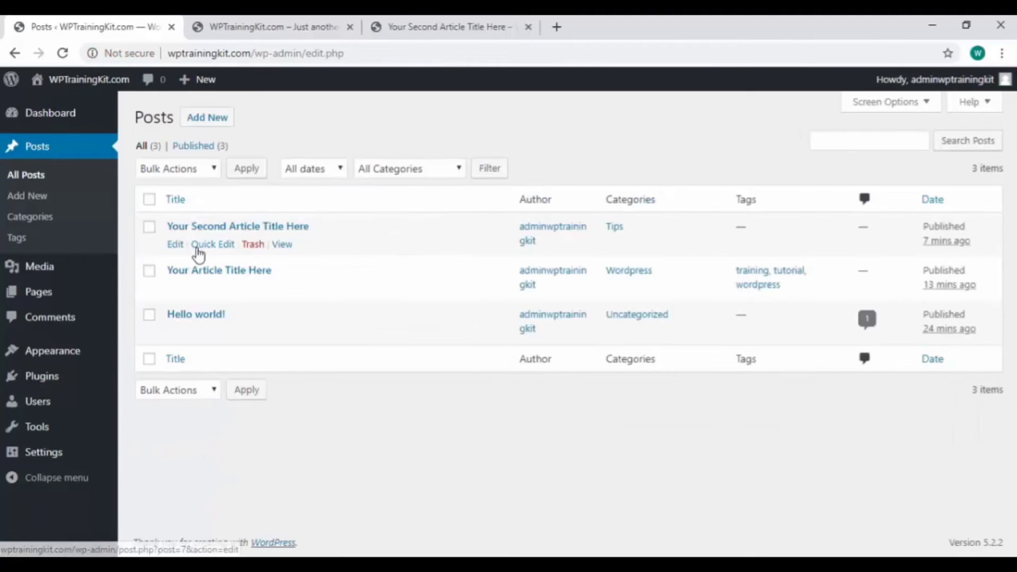
left_click(176, 245)
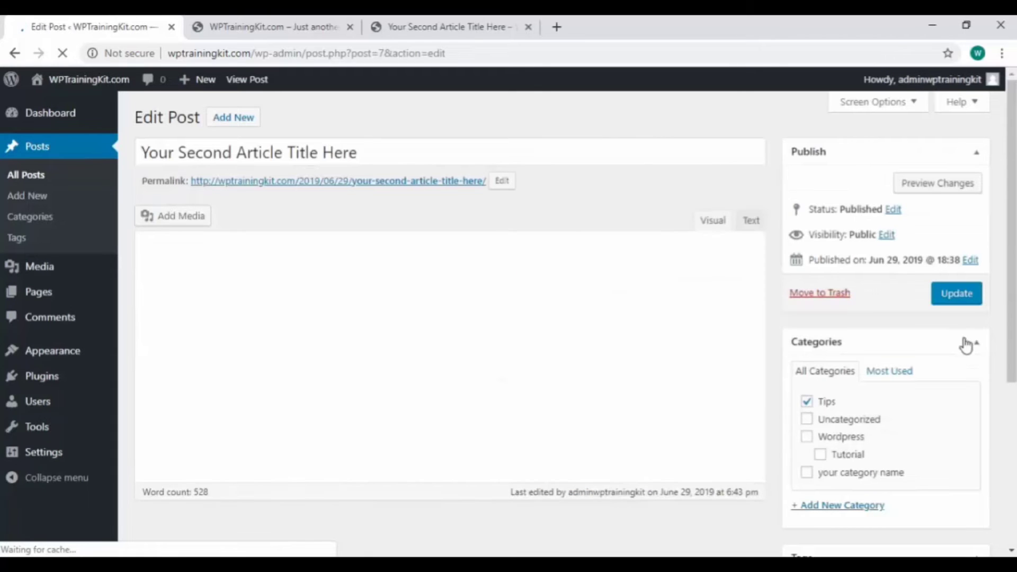
scroll(999, 352, "down", 4)
scroll(998, 352, "down", 2)
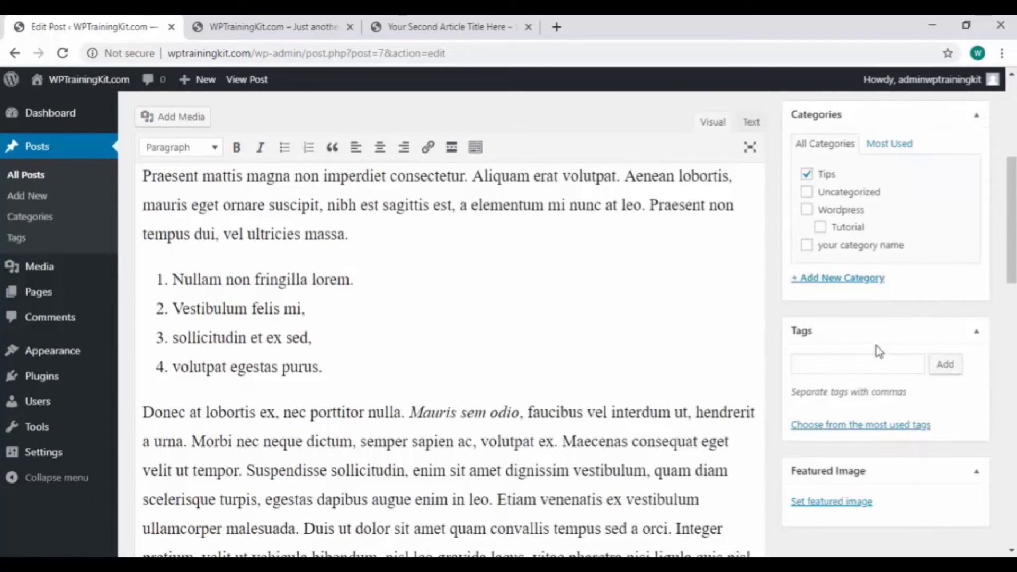
left_click(841, 362)
type("c")
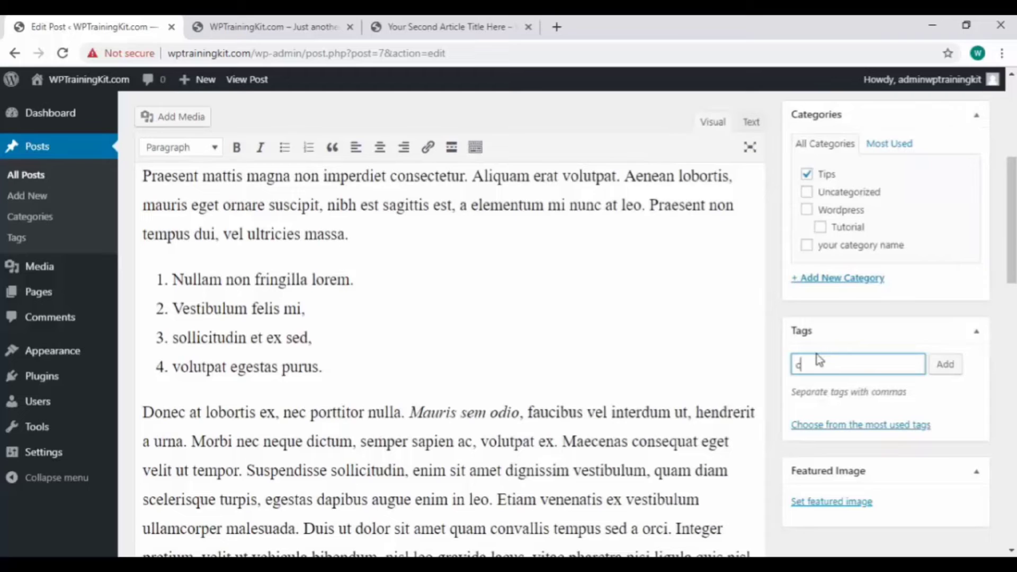
type("om")
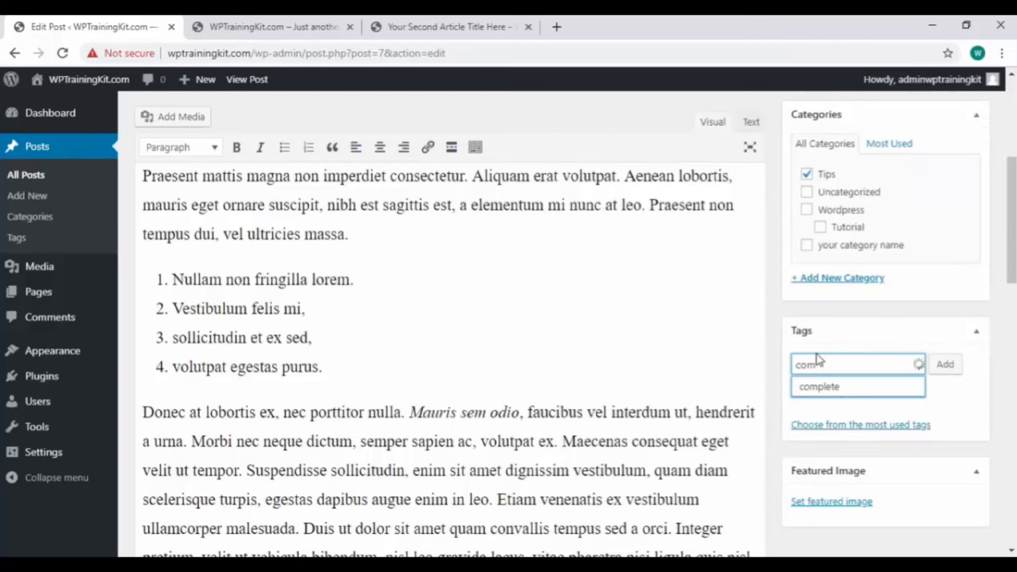
left_click(839, 390)
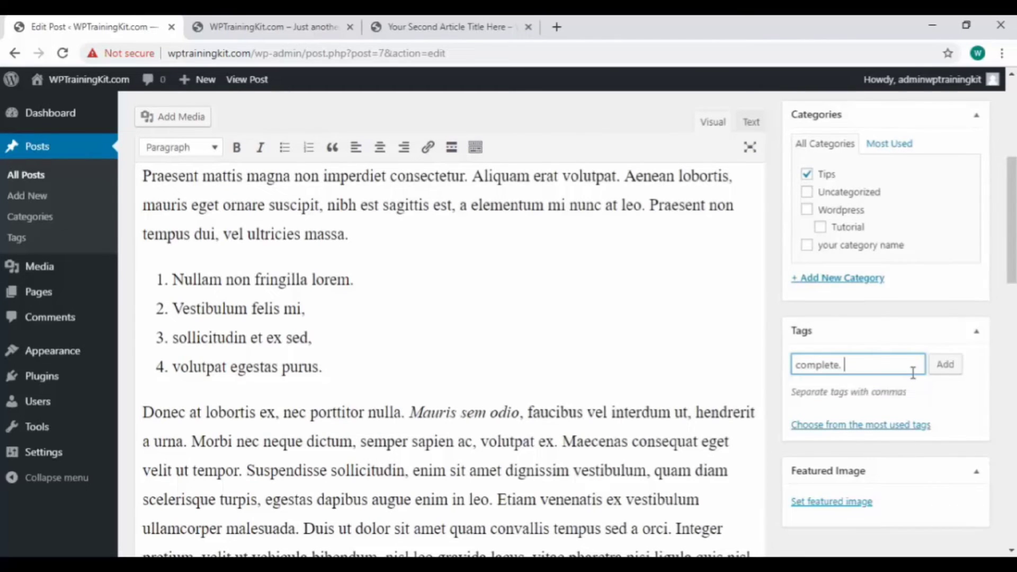
type("vid")
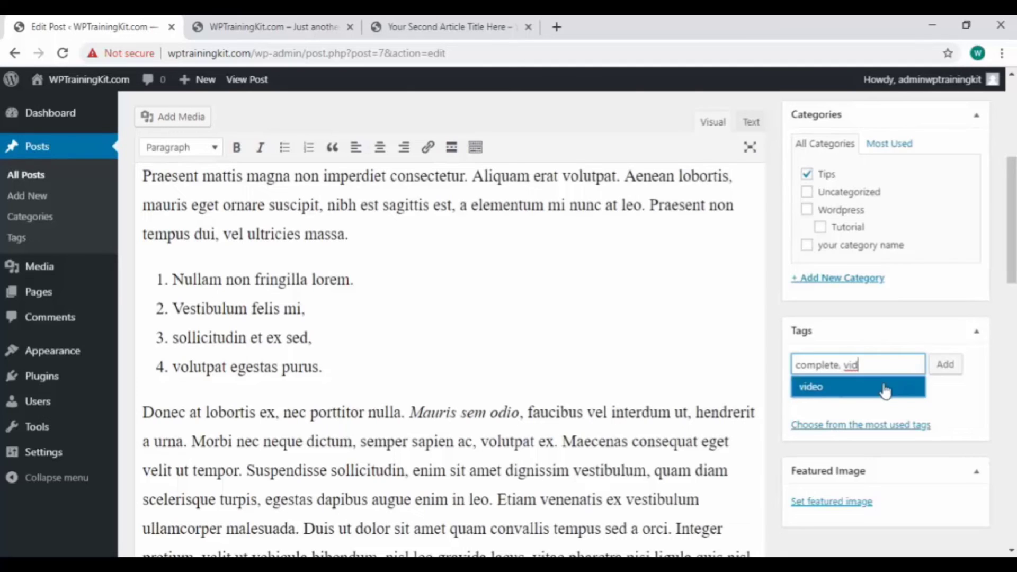
left_click(885, 390)
type("tut")
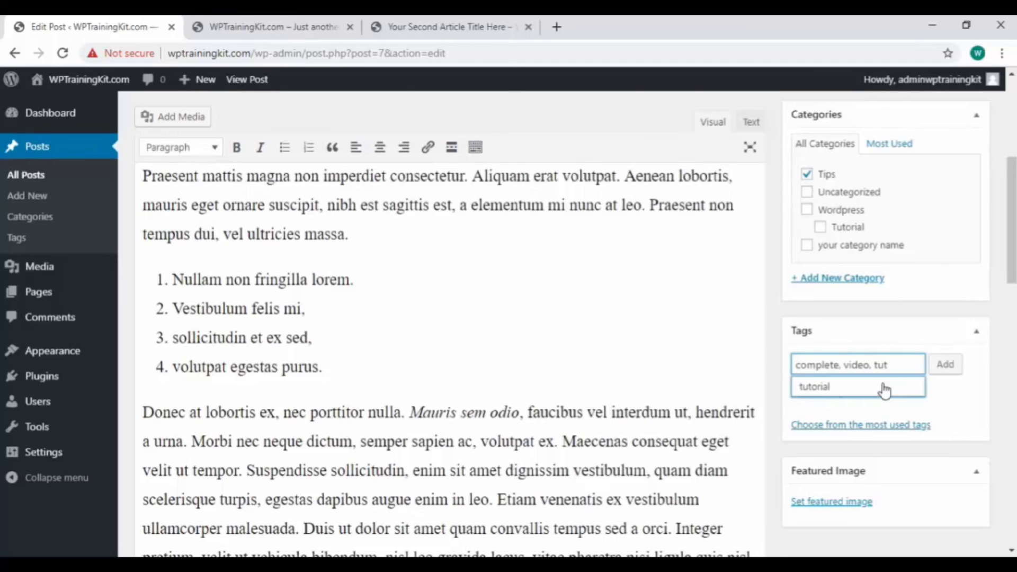
left_click(883, 390)
left_click(948, 367)
scroll(953, 318, "up", 5)
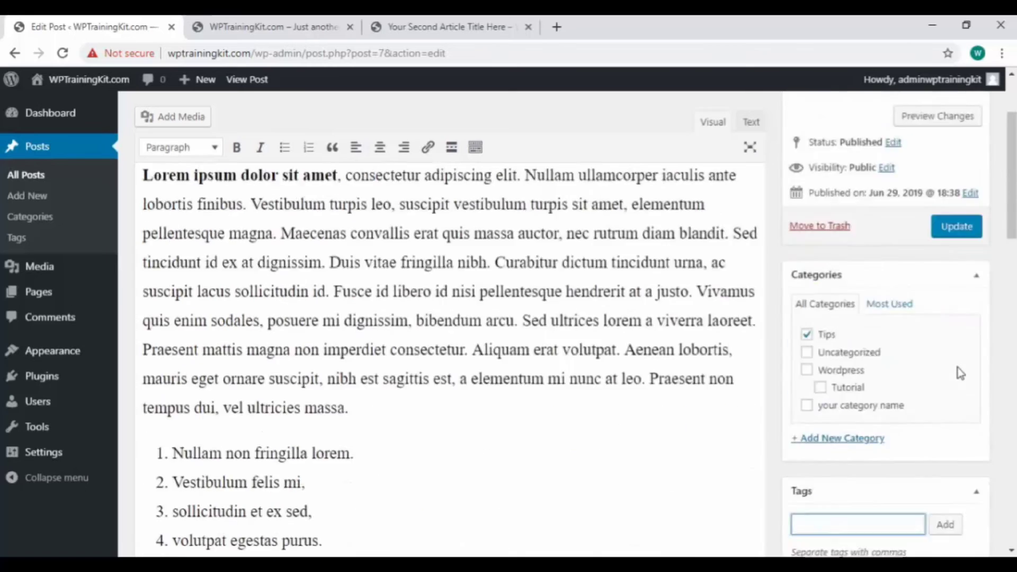
left_click(960, 289)
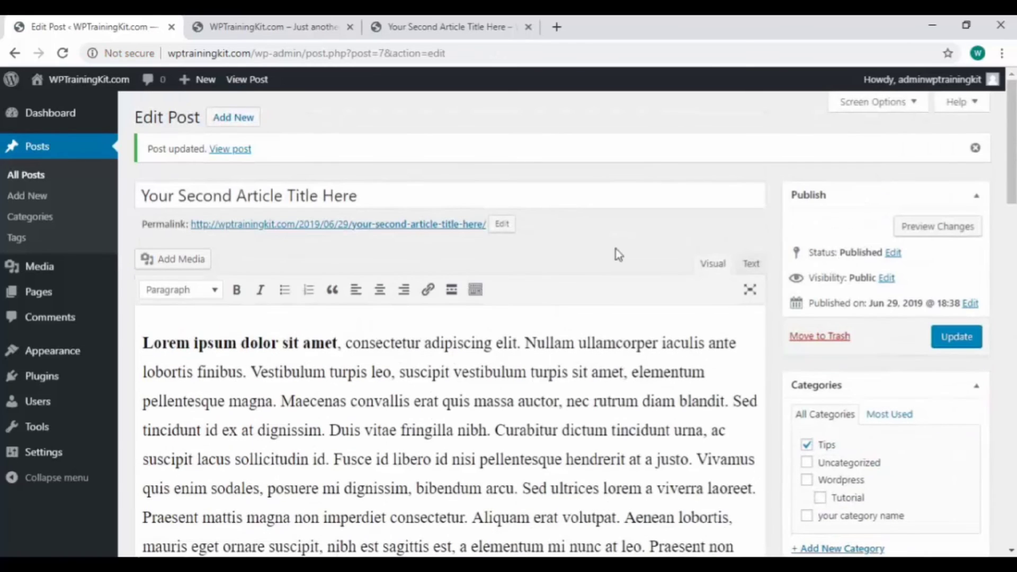
- Use Quick Edit on "Your Article Title Here" to add the tags new tags 1 and new tags 2, and save the change
left_click(50, 179)
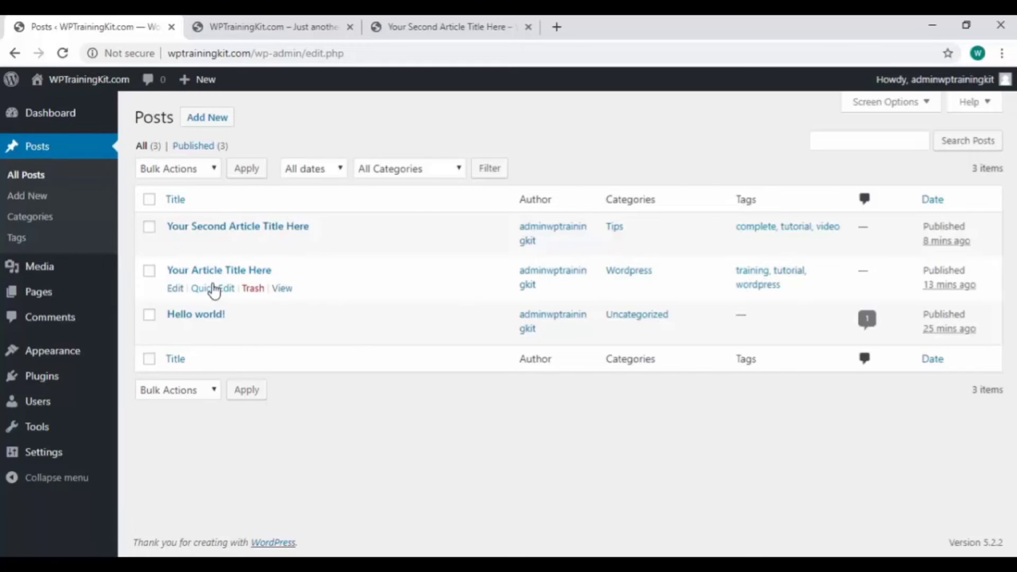
left_click(213, 288)
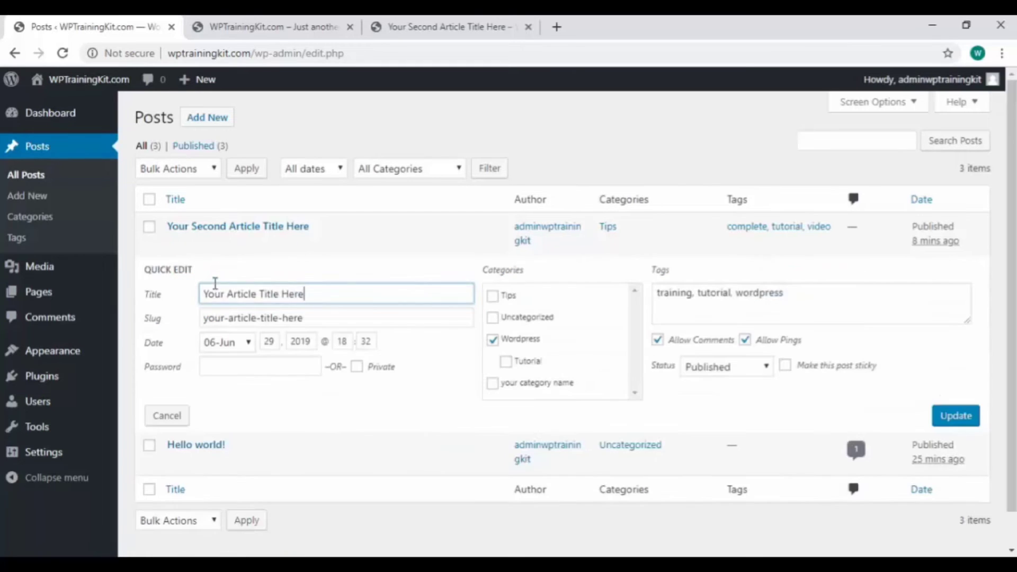
left_click(821, 294)
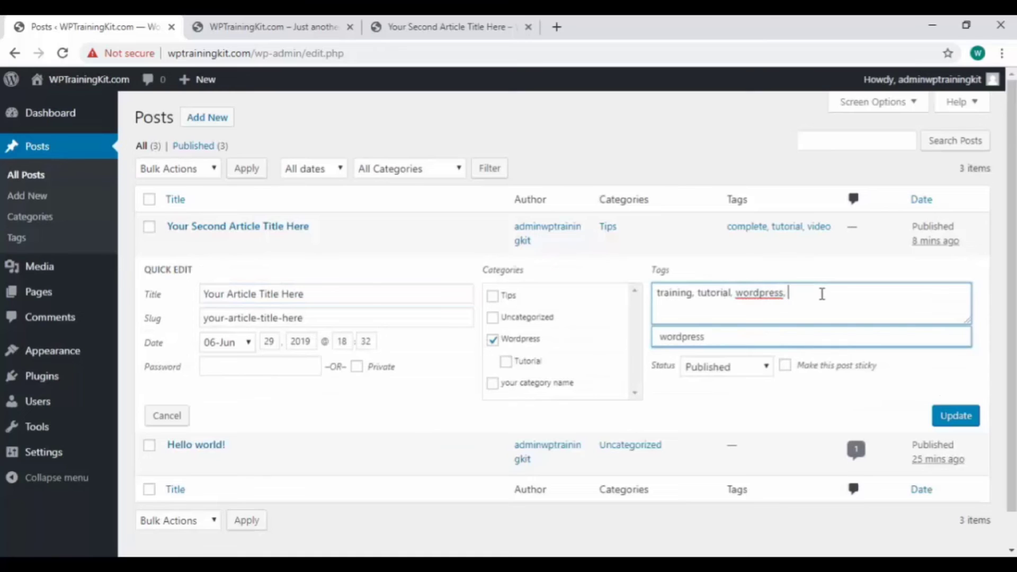
type(", new tags")
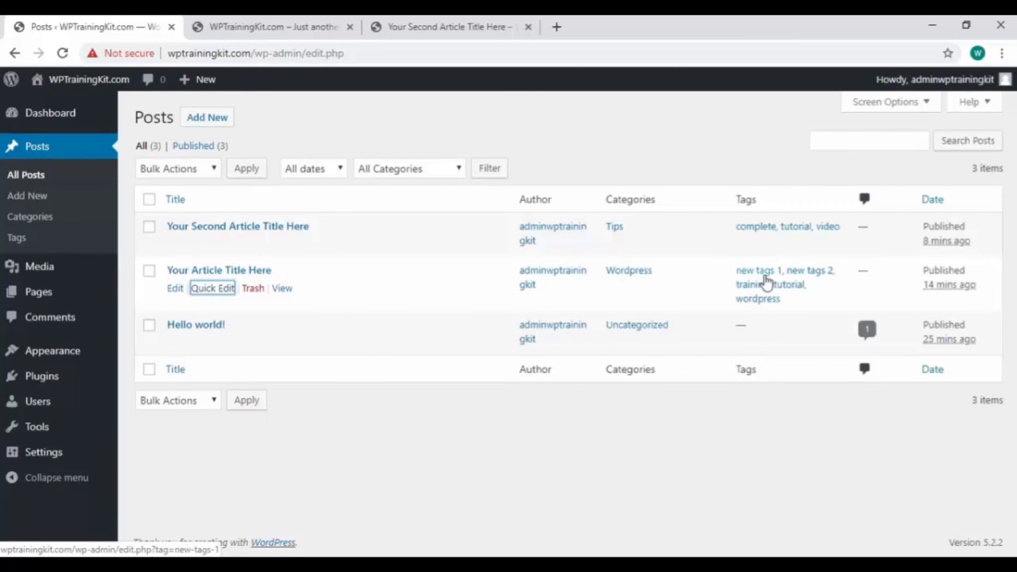
- Delete new tags 1 and new tags 2 from the site's tag list, and check the posts' tags in the list of all posts
left_click(21, 243)
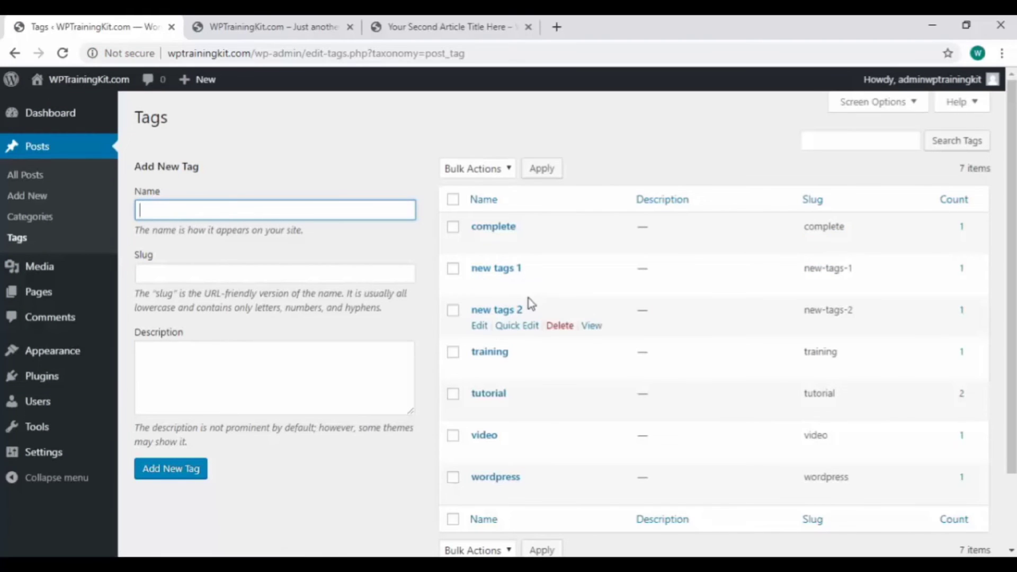
left_click(562, 285)
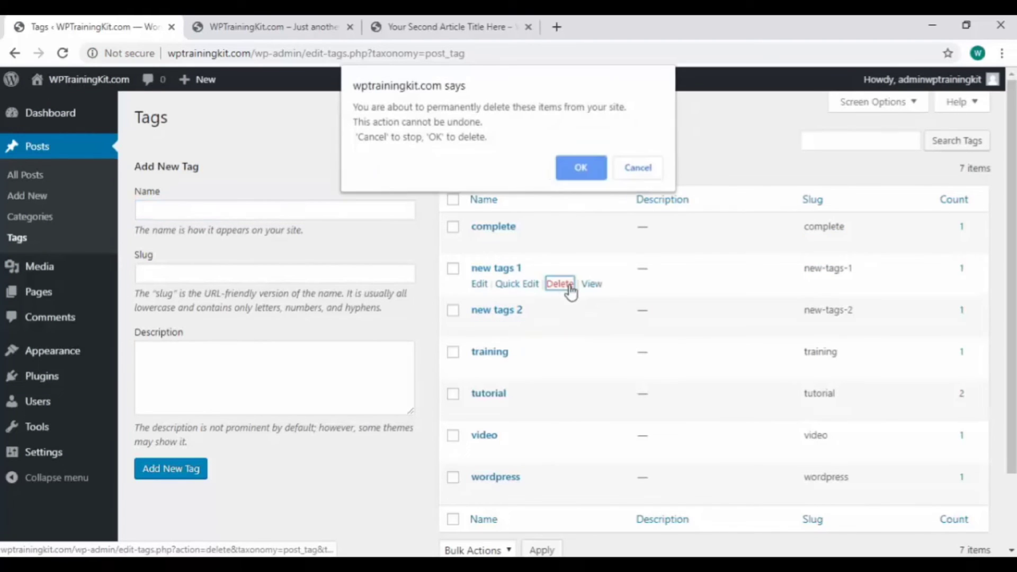
left_click(593, 173)
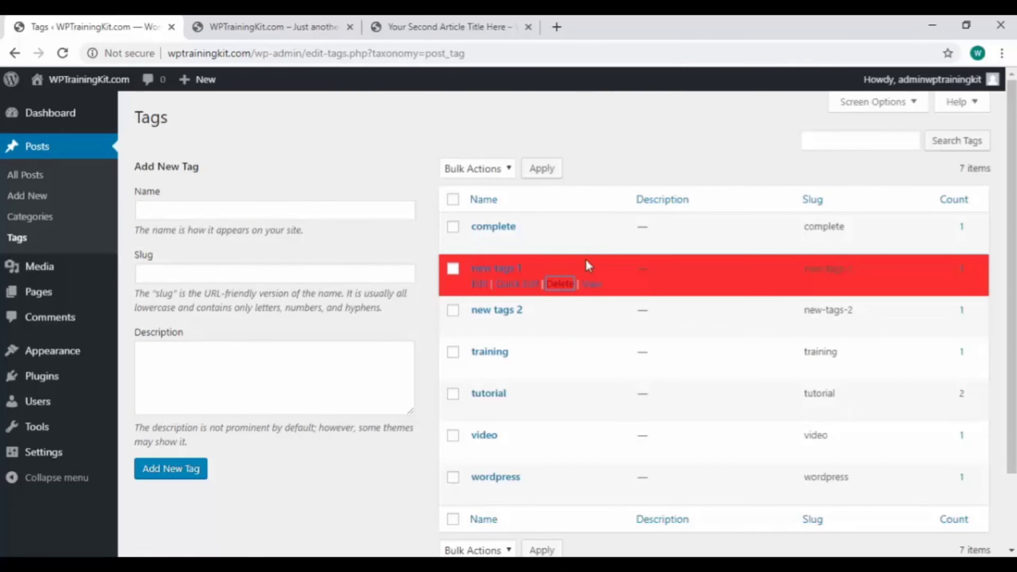
left_click(556, 284)
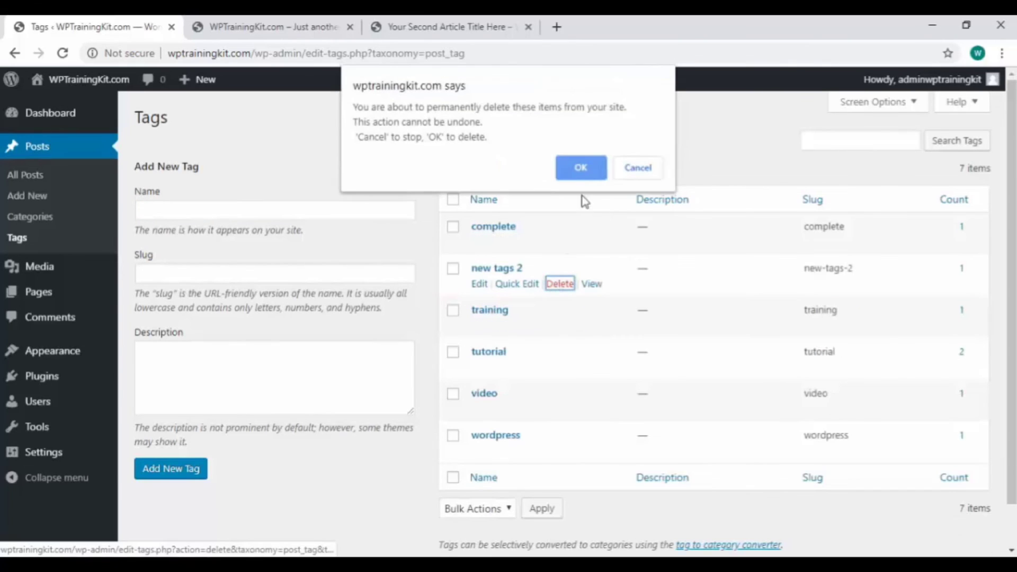
left_click(584, 171)
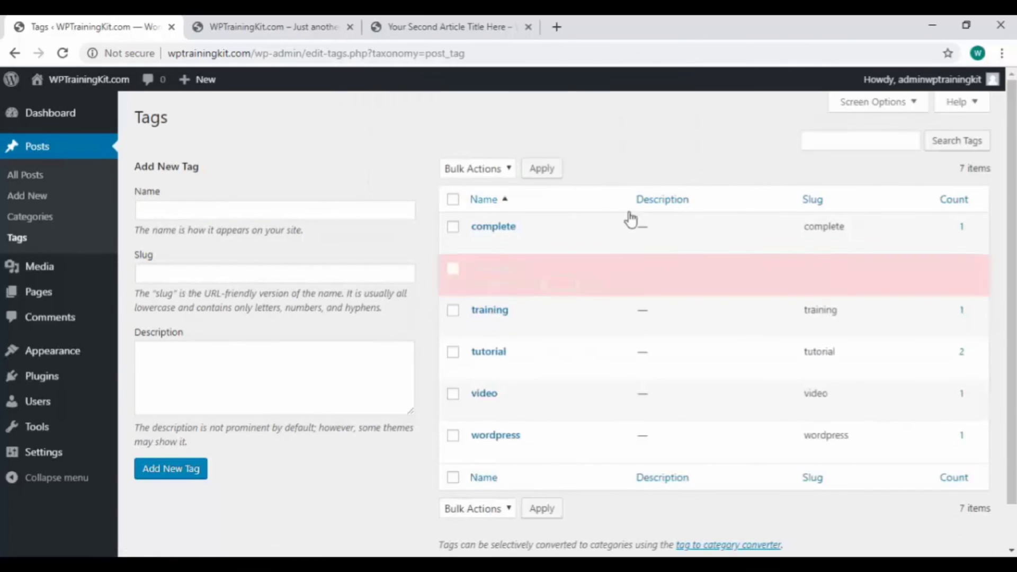
left_click(52, 179)
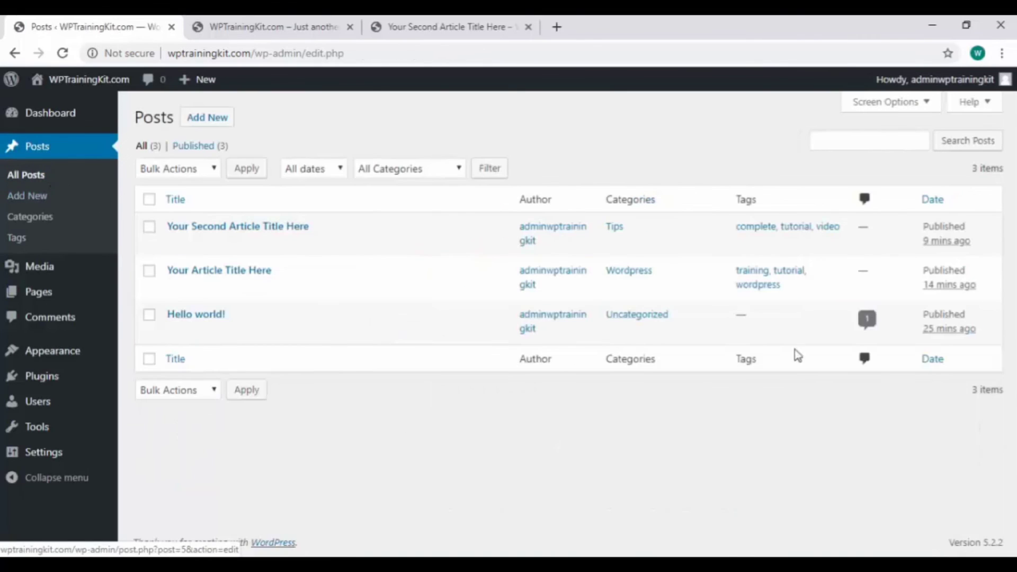